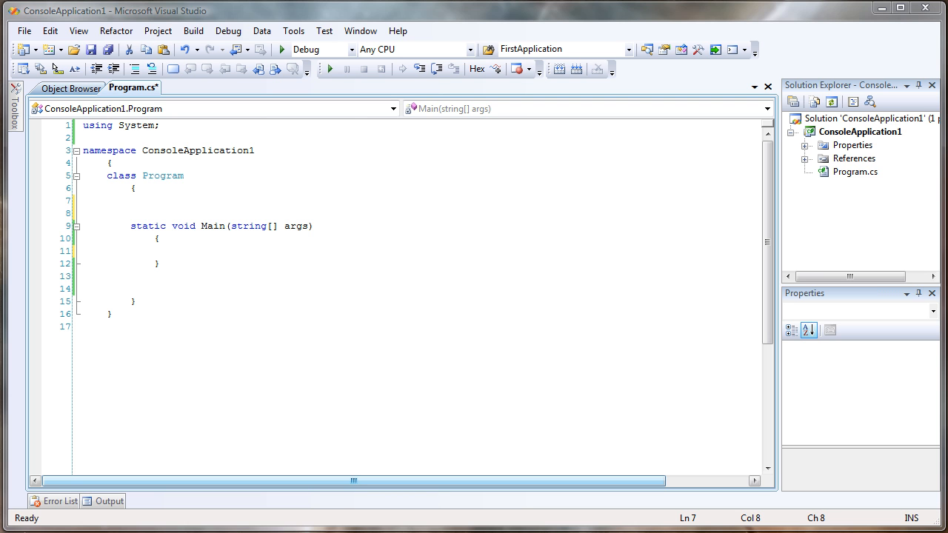
# Step: Declare the field static int x = 10; inside the Program class above Main
pyautogui.click(143, 191)
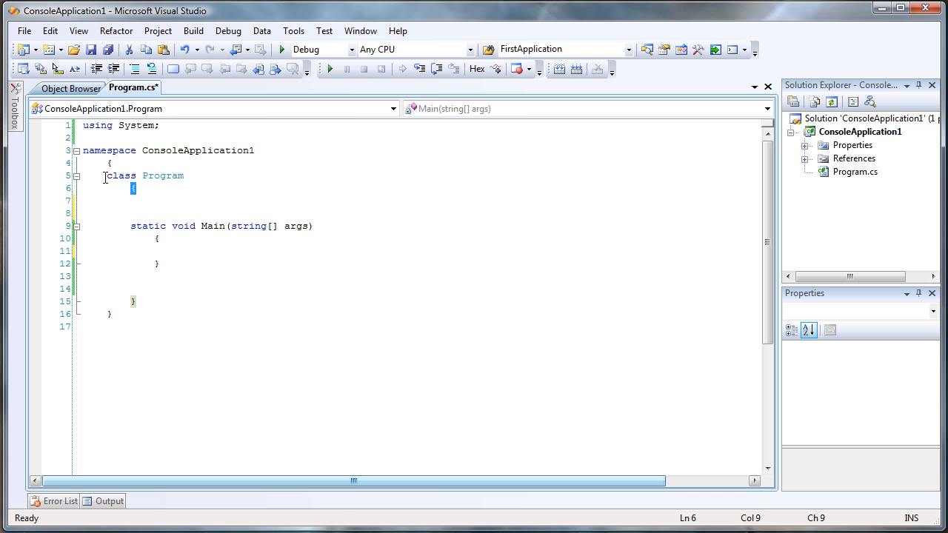
pyautogui.moveTo(107, 175); pyautogui.dragTo(195, 190)
pyautogui.click(150, 201)
pyautogui.write('st')
pyautogui.press('Tab')
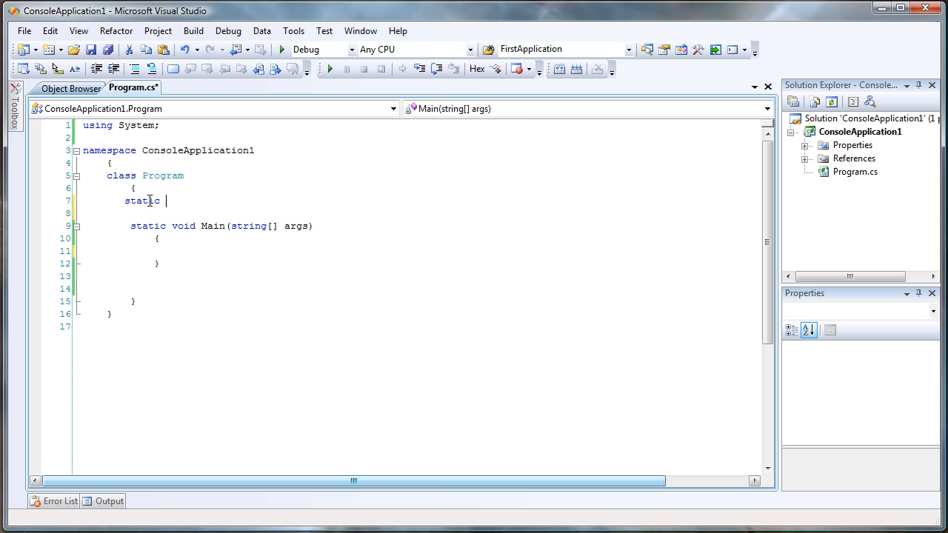
pyautogui.write('int ')
pyautogui.write('x = 10')
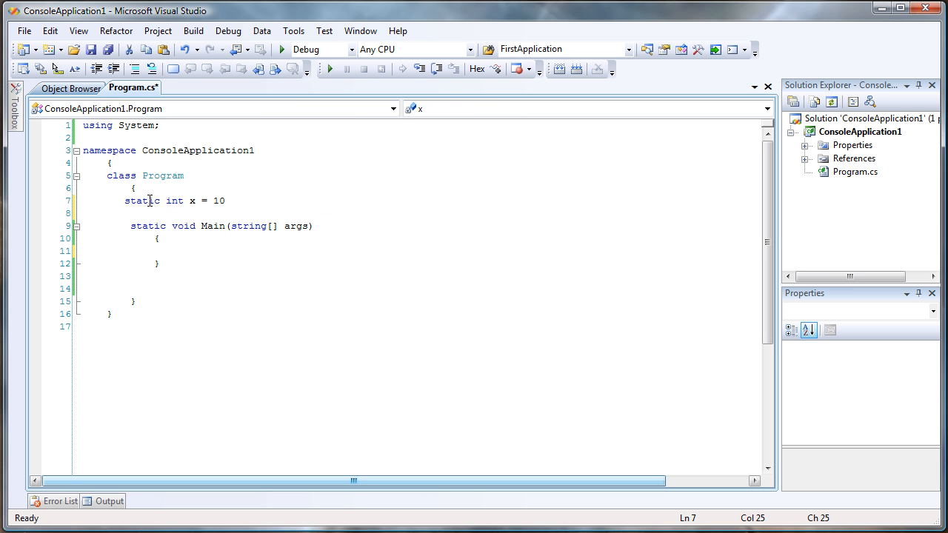
pyautogui.write(';')
pyautogui.click(175, 251)
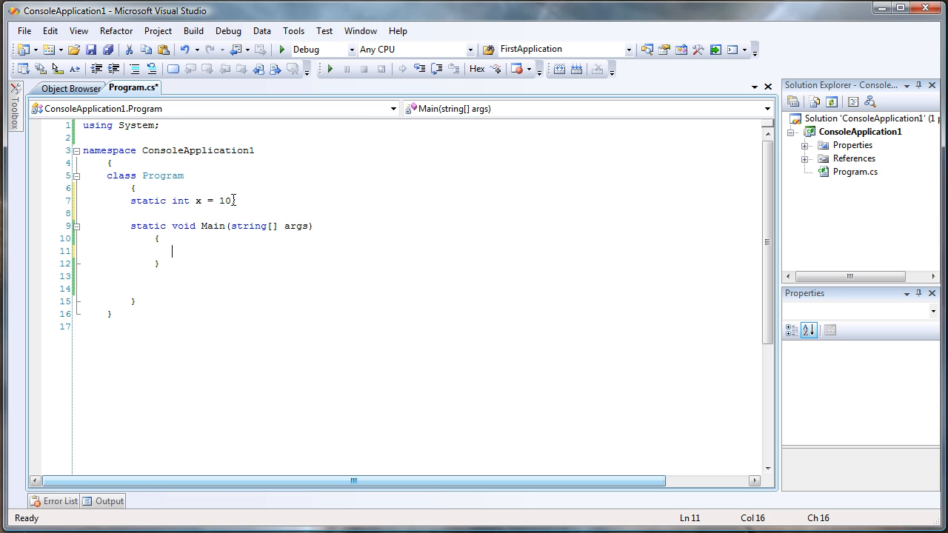
# Step: Highlight the static x declaration and the class keyword with its opening brace
pyautogui.moveTo(236, 201); pyautogui.dragTo(138, 202)
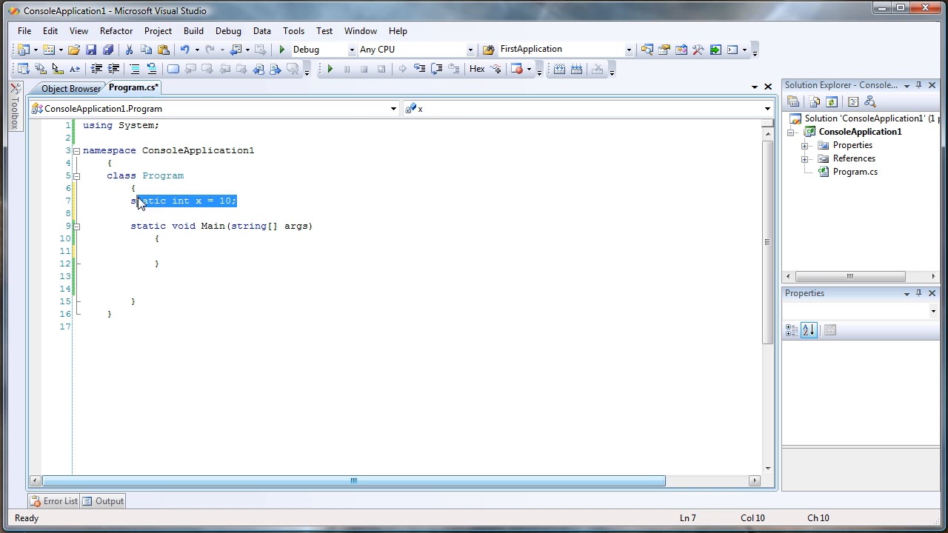
pyautogui.click(199, 201)
pyautogui.moveTo(107, 176); pyautogui.dragTo(123, 180)
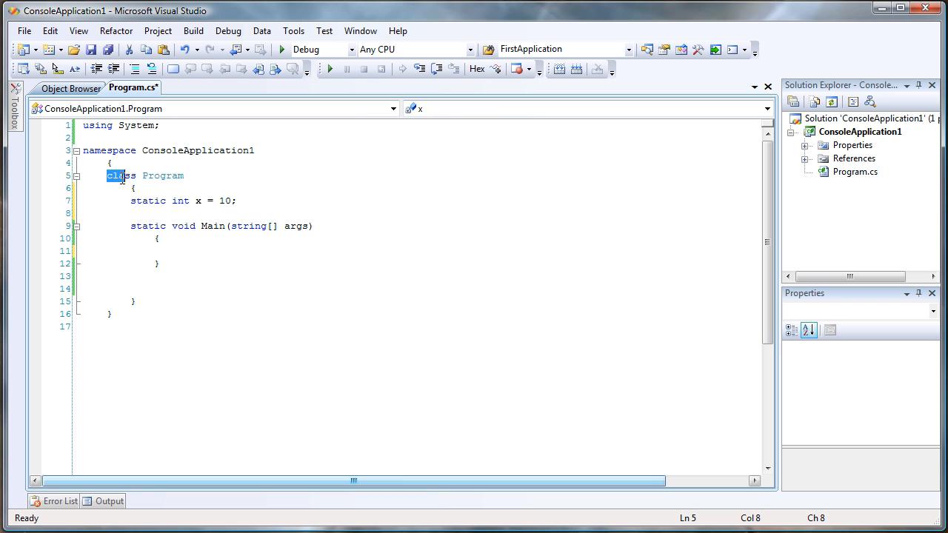
pyautogui.doubleClick(134, 189)
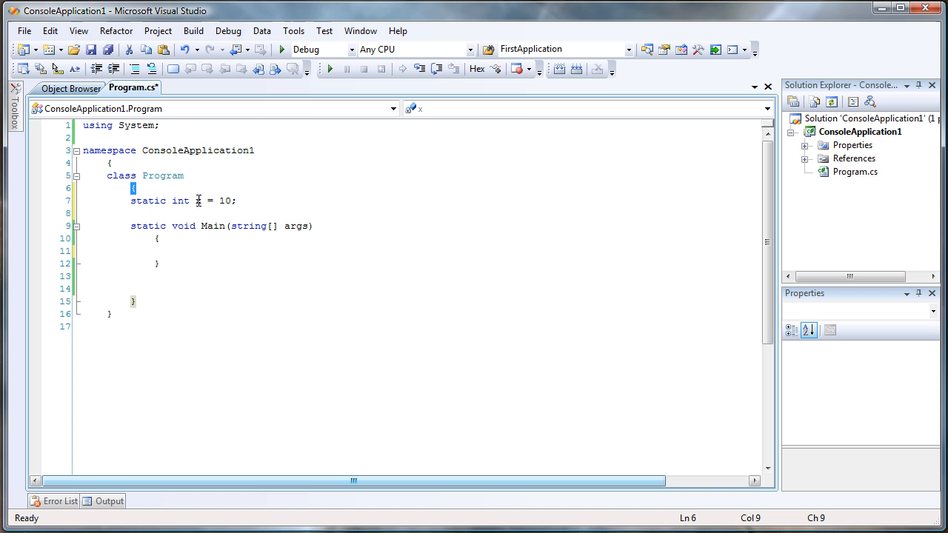
# Step: Declare local int y = 20; in Main and add blank lines below Main's closing brace
pyautogui.click(170, 251)
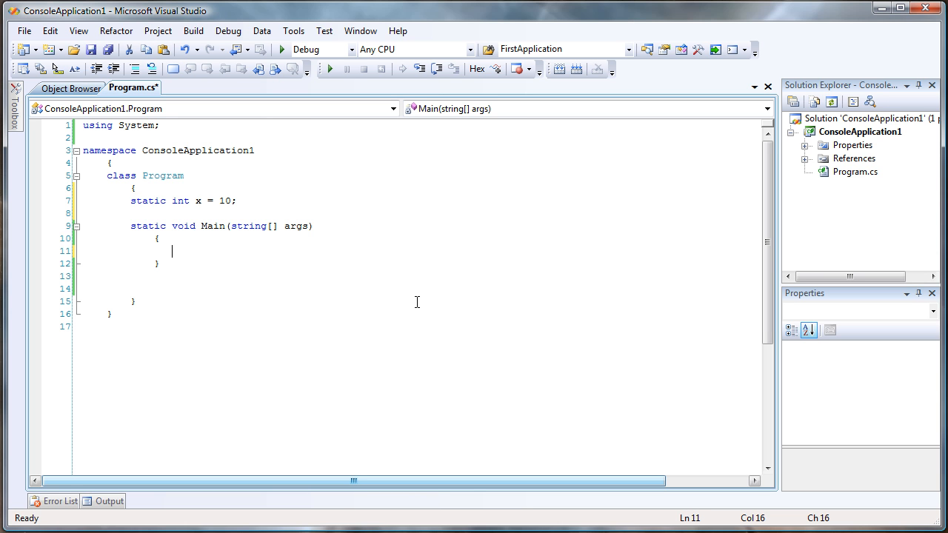
pyautogui.press('Return')
pyautogui.press('Return')
pyautogui.write('int ')
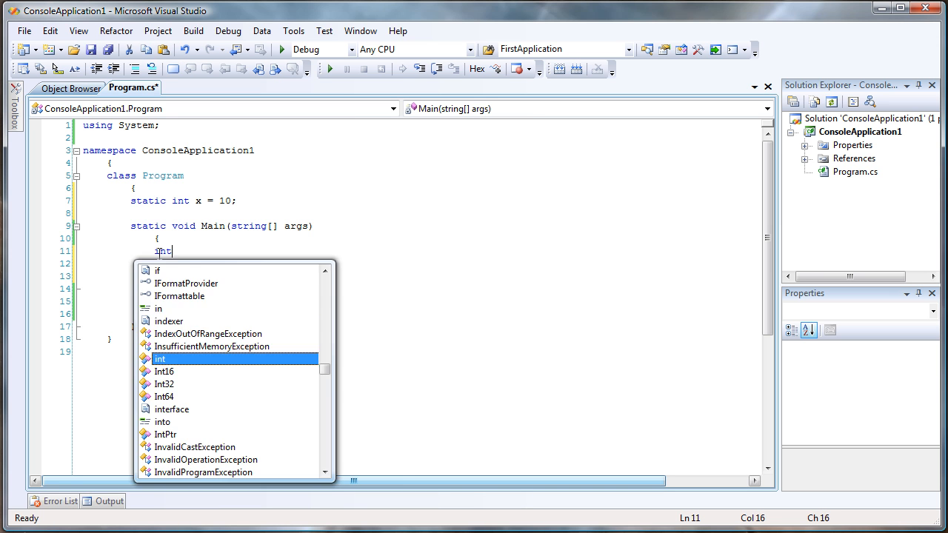
pyautogui.write('y')
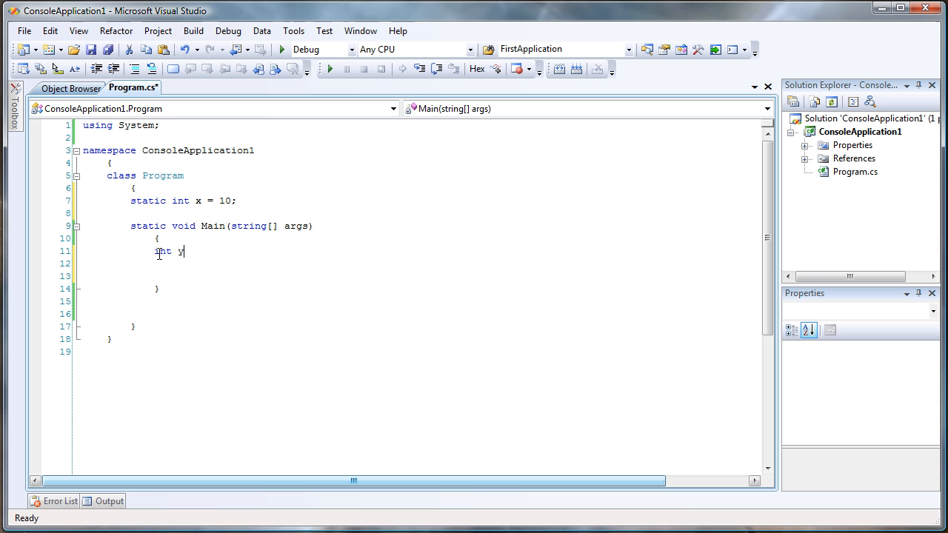
pyautogui.write(' = ')
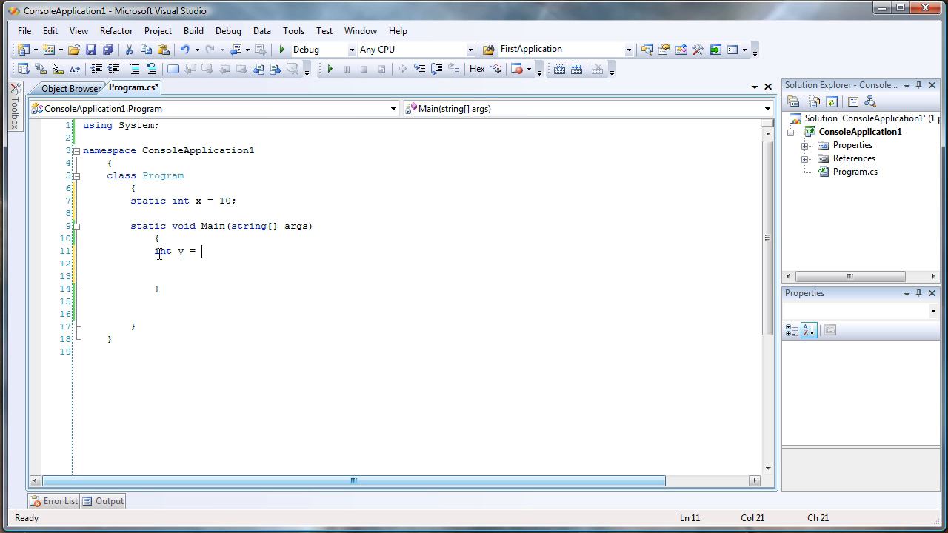
pyautogui.write('20;')
pyautogui.click(172, 289)
pyautogui.press('Return')
pyautogui.press('Return')
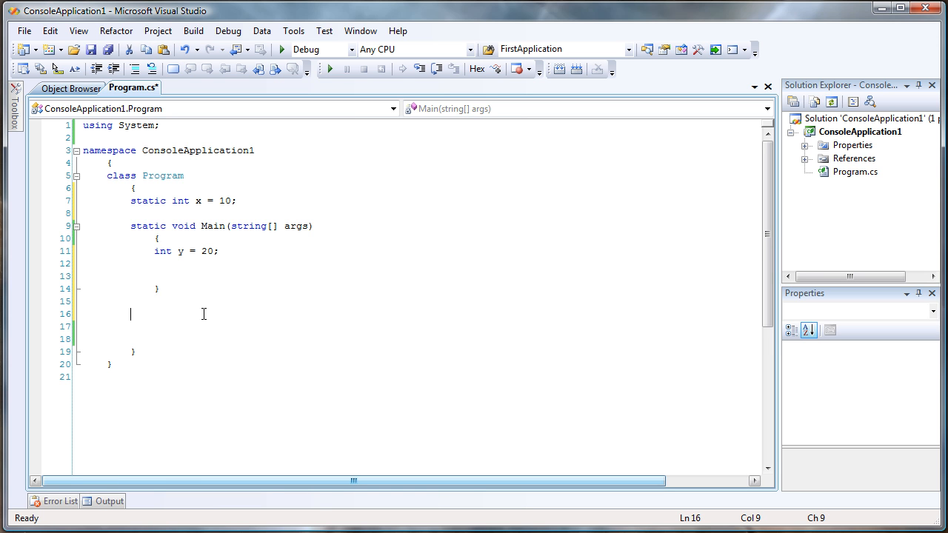
pyautogui.write('static v')
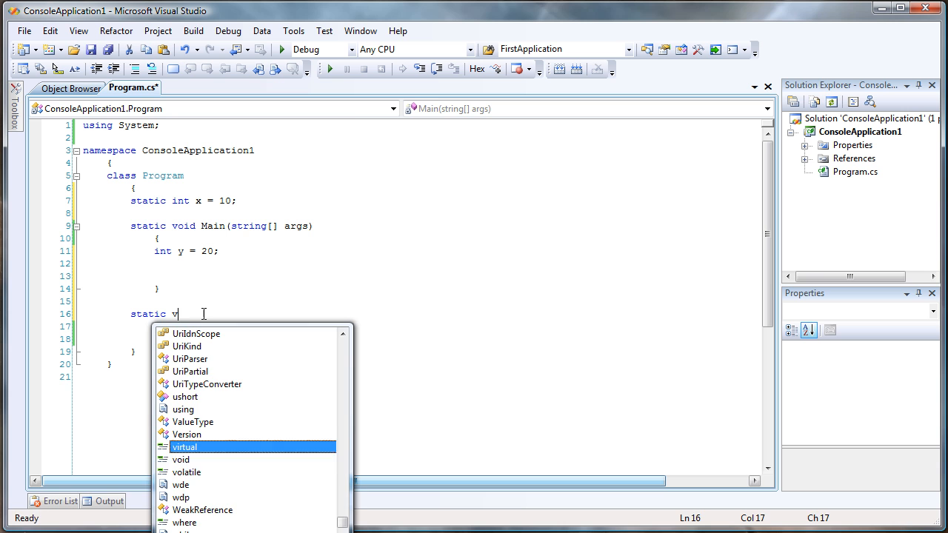
pyautogui.write('oid')
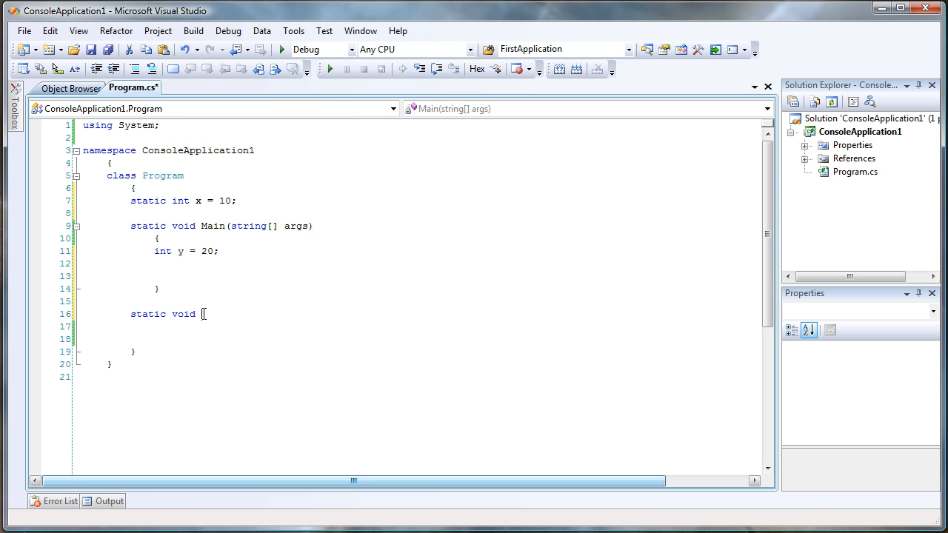
pyautogui.write(' functio')
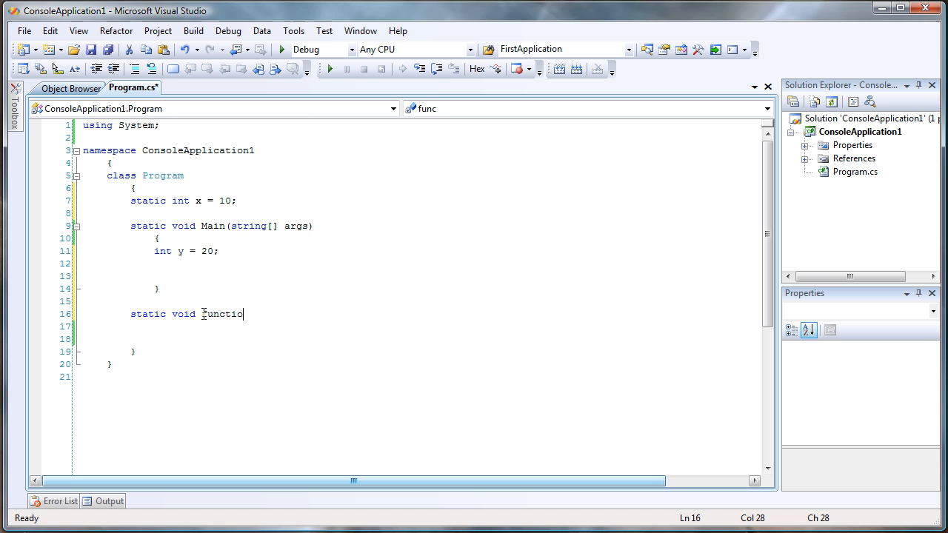
pyautogui.write('n2()')
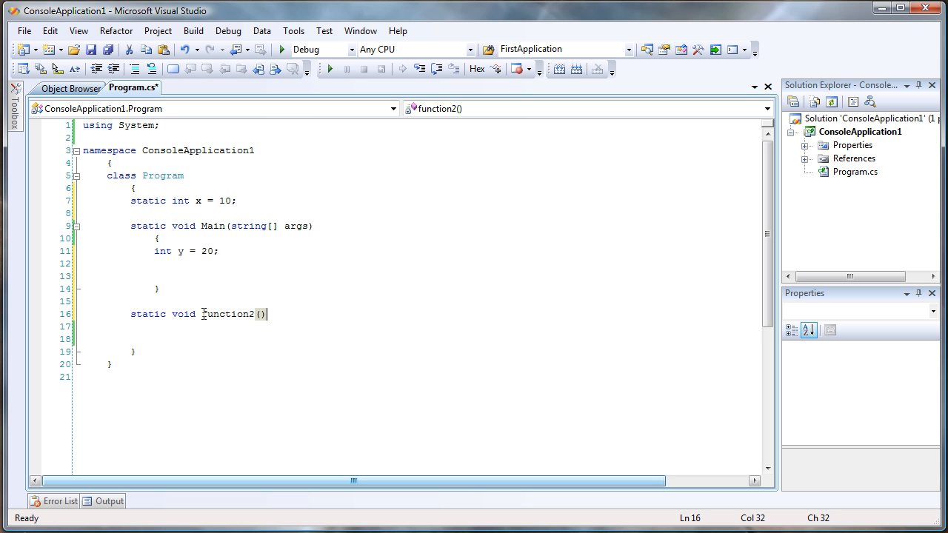
# Step: Add an empty static void function2() with braces below Main, then return into Main
pyautogui.press('Return')
pyautogui.write('{')
pyautogui.press('Return')
pyautogui.press('Return')
pyautogui.write('}')
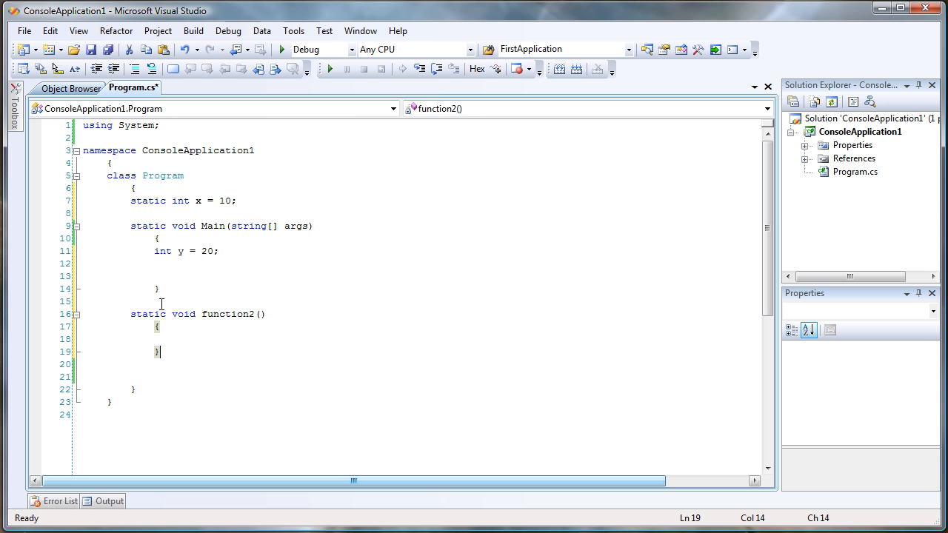
pyautogui.click(167, 266)
pyautogui.press('Down')
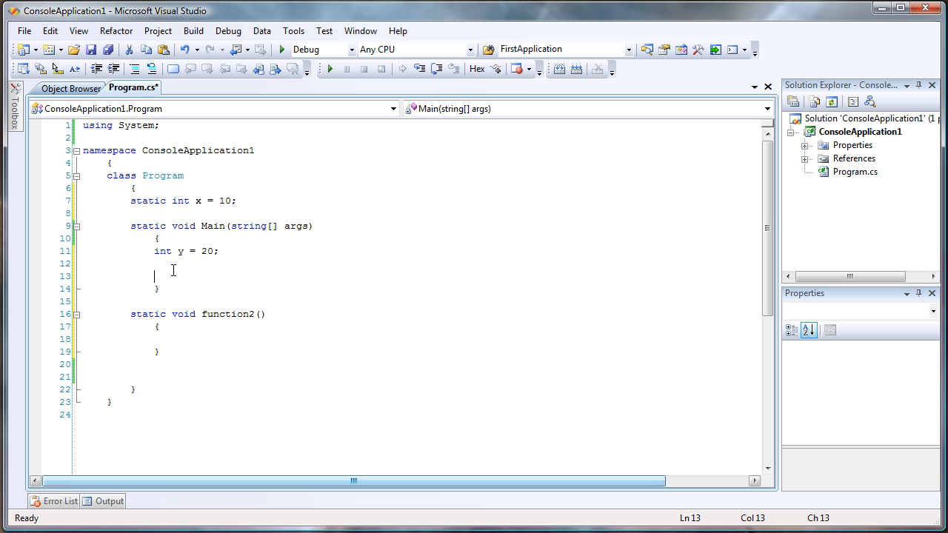
pyautogui.write('x')
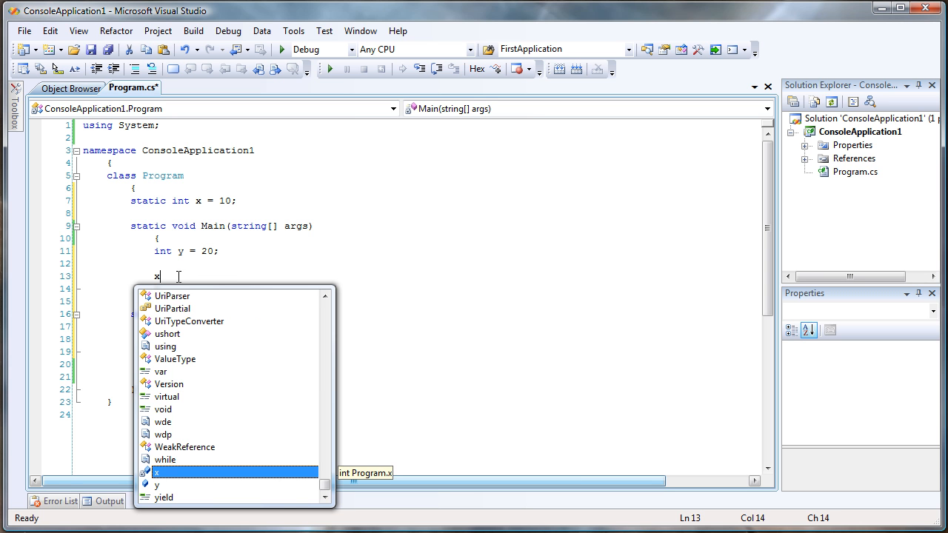
# Step: Write Console.WriteLine(x); and Console.Read(); inside function2's body
pyautogui.press('BackSpace')
pyautogui.write('Cons')
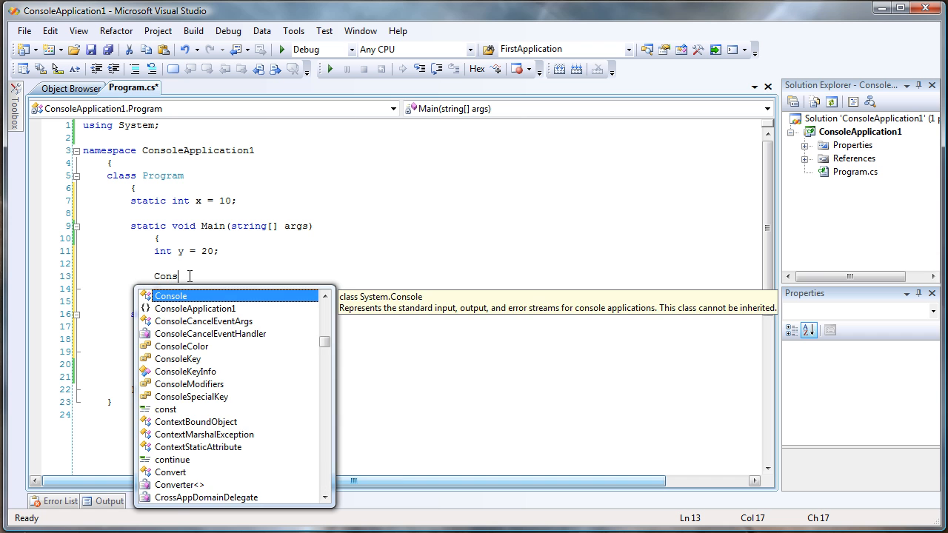
pyautogui.write('ole.Wri')
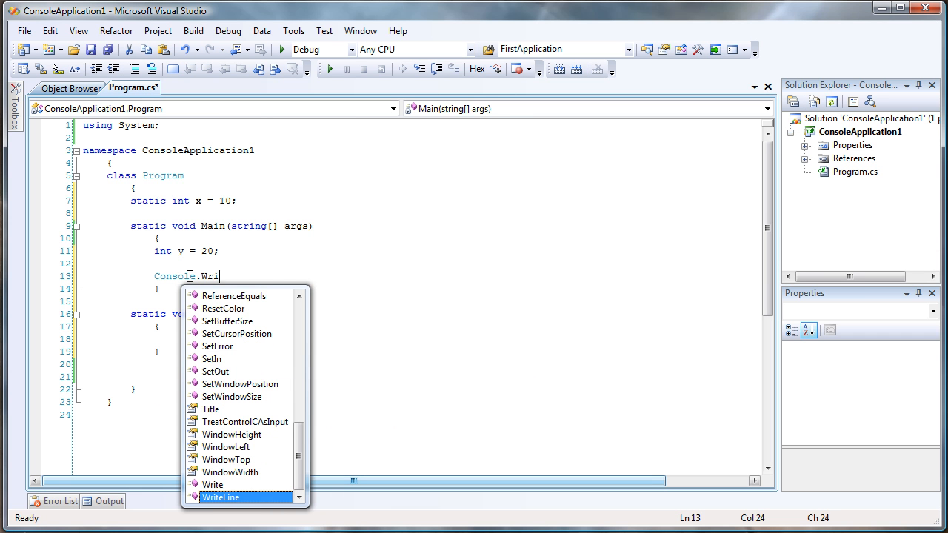
pyautogui.write('teLine(')
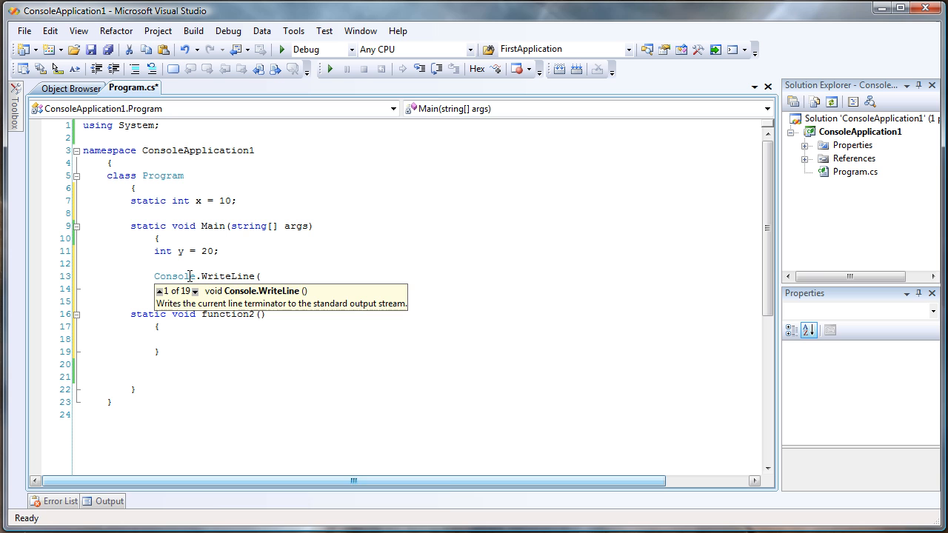
pyautogui.write('x);')
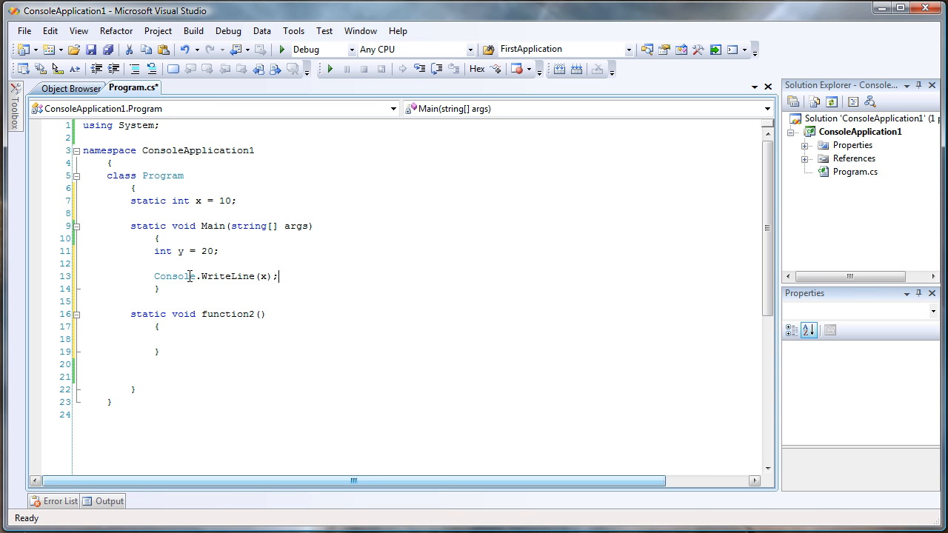
pyautogui.click(175, 333)
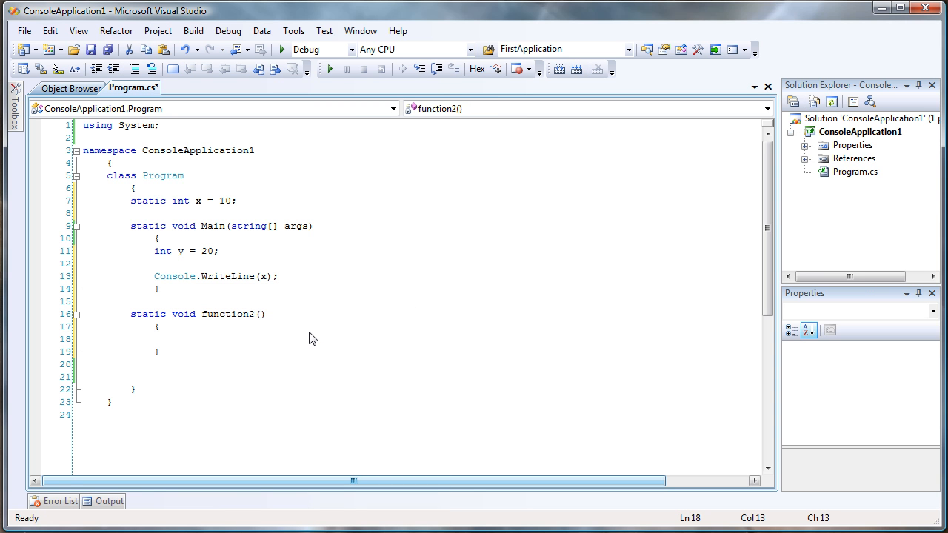
pyautogui.write('coin')
pyautogui.press('BackSpace')
pyautogui.press('BackSpace')
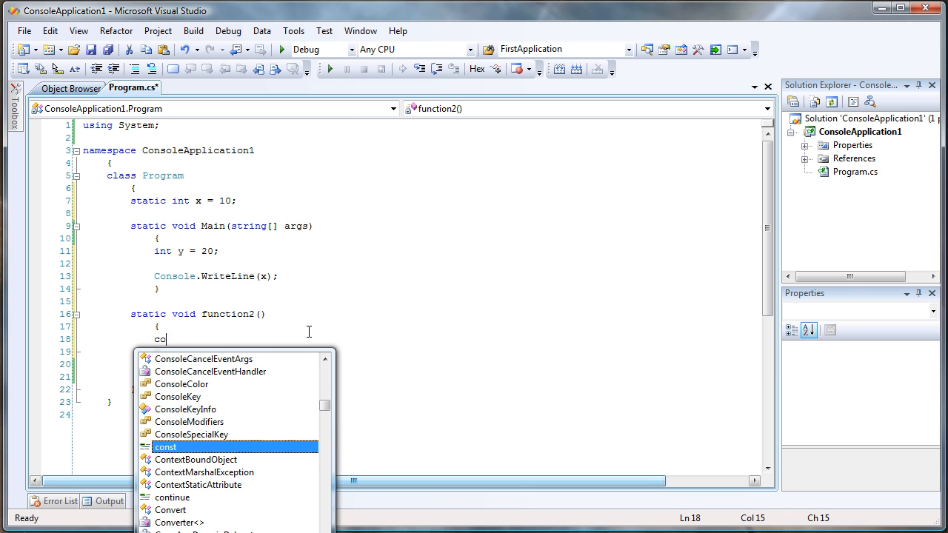
pyautogui.write('nso.w')
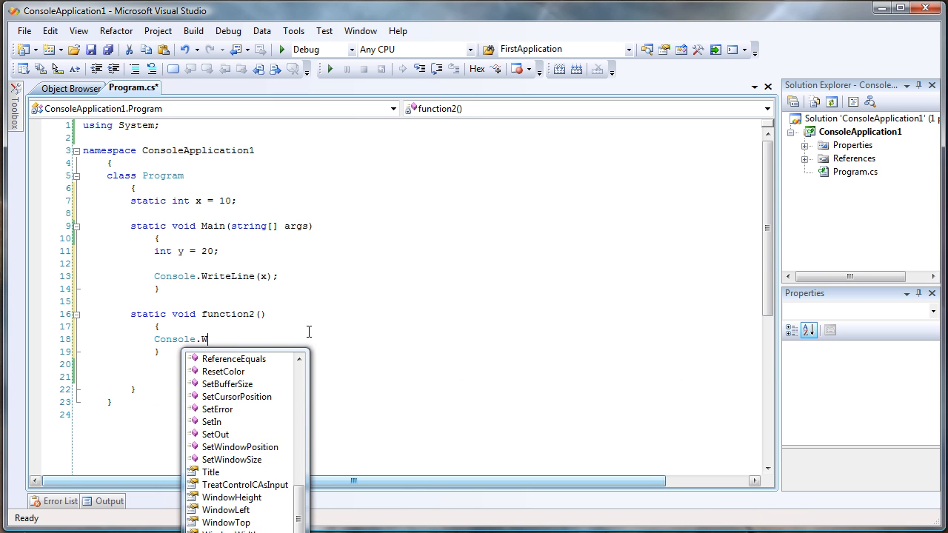
pyautogui.press('Tab')
pyautogui.write('(x')
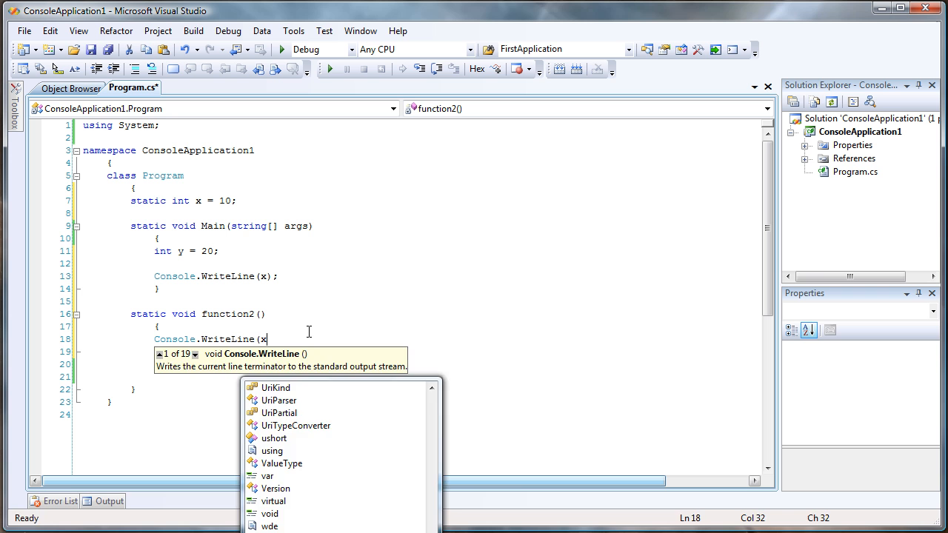
pyautogui.write(');')
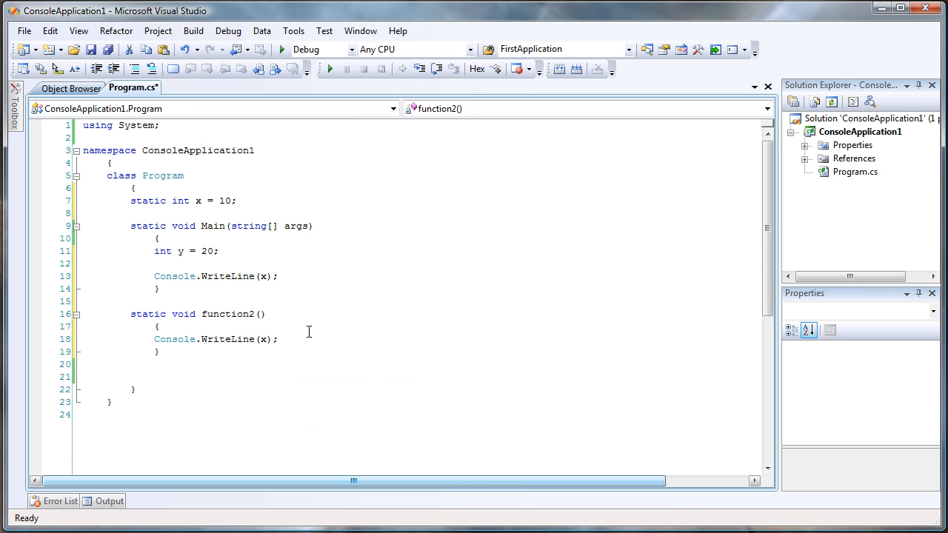
pyautogui.press('Return')
pyautogui.write('console')
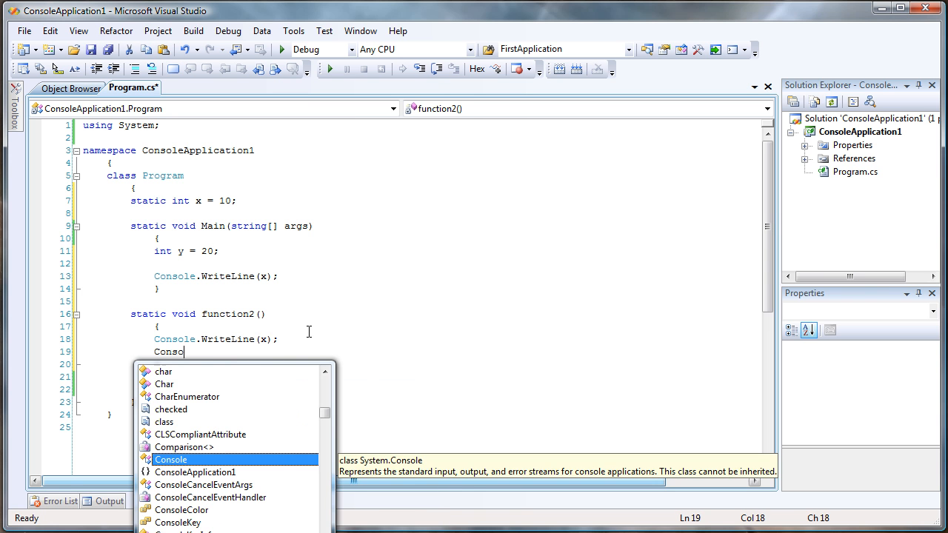
pyautogui.write('.')
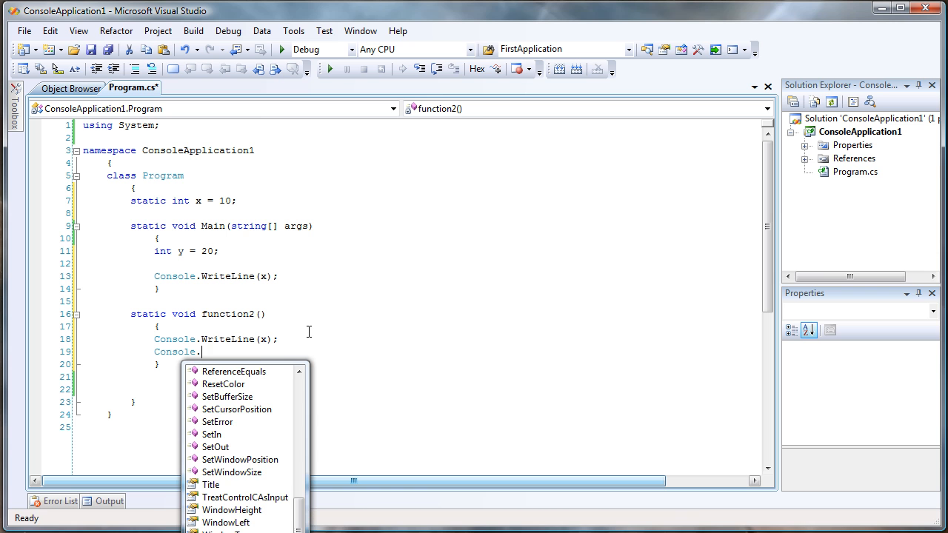
pyautogui.write('Read()')
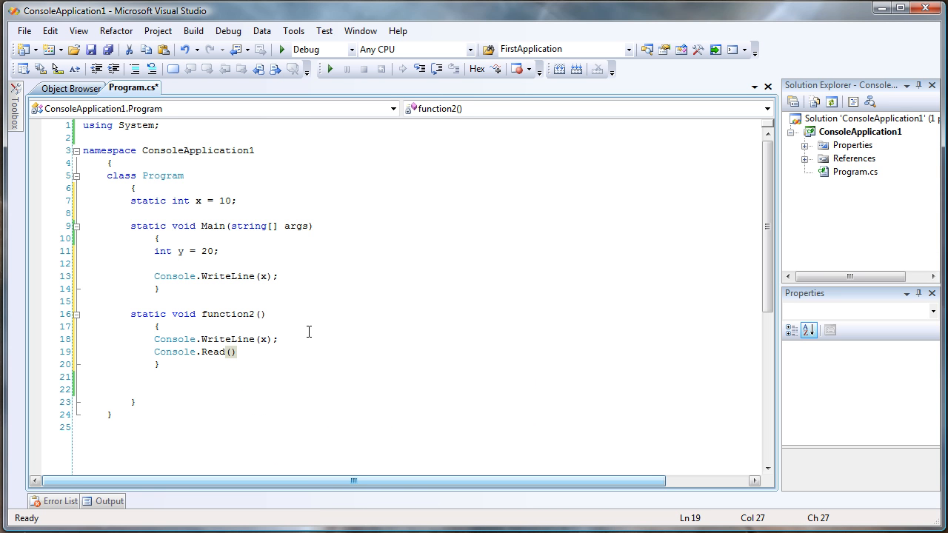
# Step: Add the call function2(); after Main's Console.WriteLine(x); statement
pyautogui.click(295, 286)
pyautogui.press('Return')
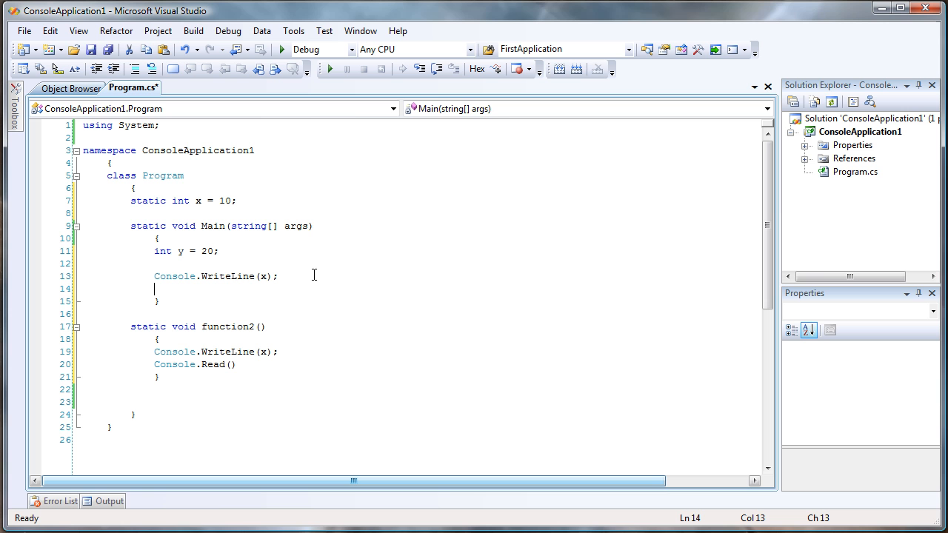
pyautogui.click(237, 365)
pyautogui.write(';')
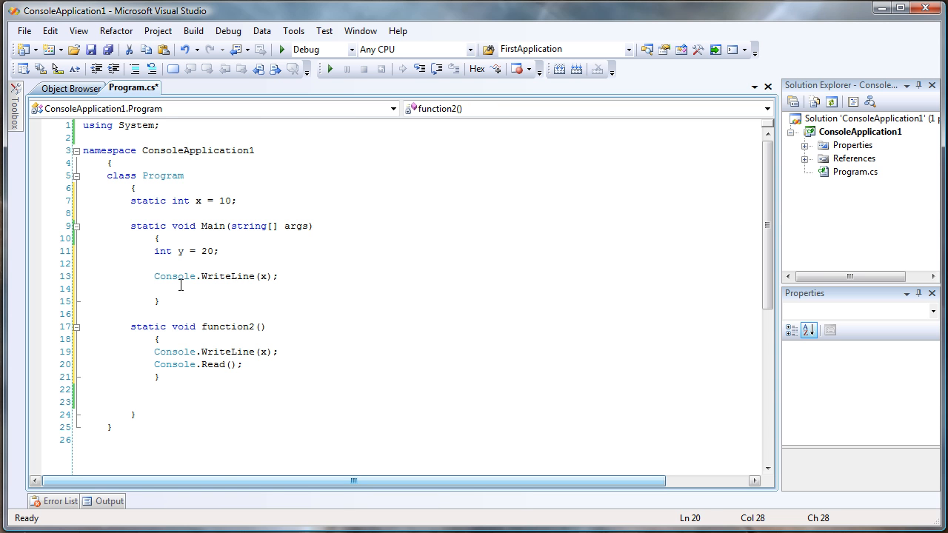
pyautogui.click(182, 288)
pyautogui.write('Con')
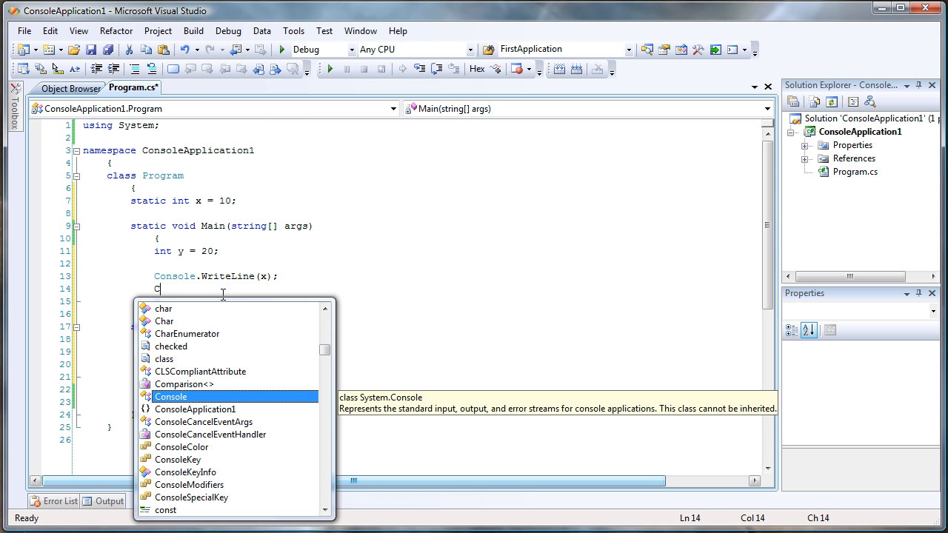
pyautogui.press('BackSpace')
pyautogui.press('BackSpace')
pyautogui.press('BackSpace')
pyautogui.write('funt')
pyautogui.press('Down')
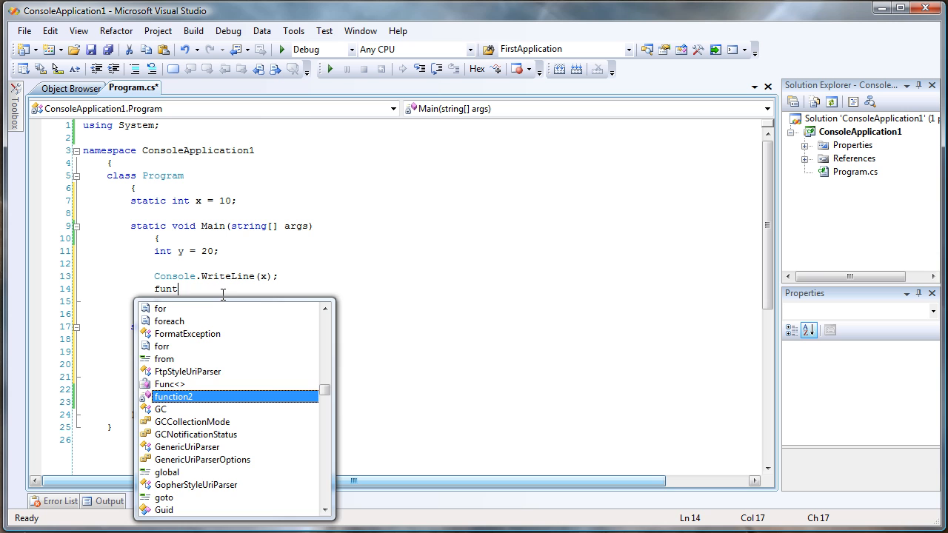
pyautogui.press('Tab')
pyautogui.write('();')
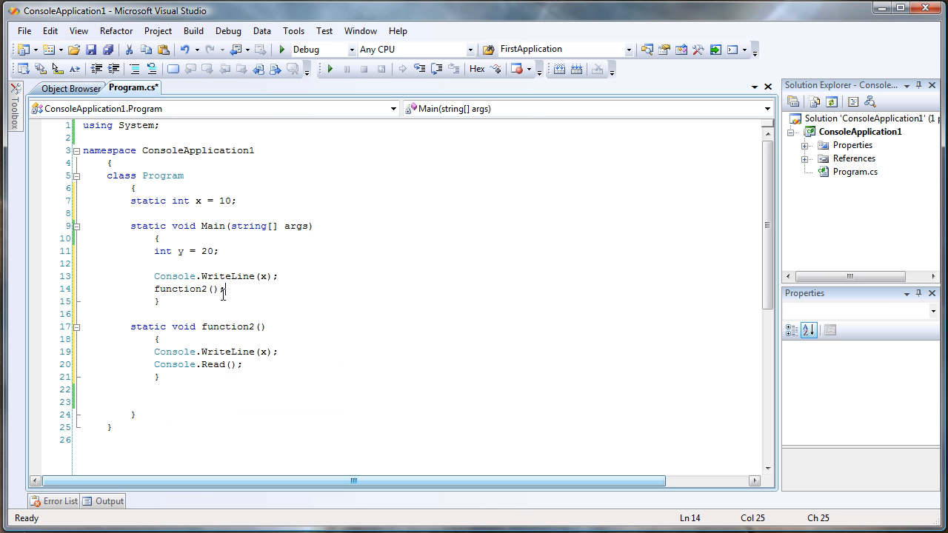
pyautogui.click(330, 69)
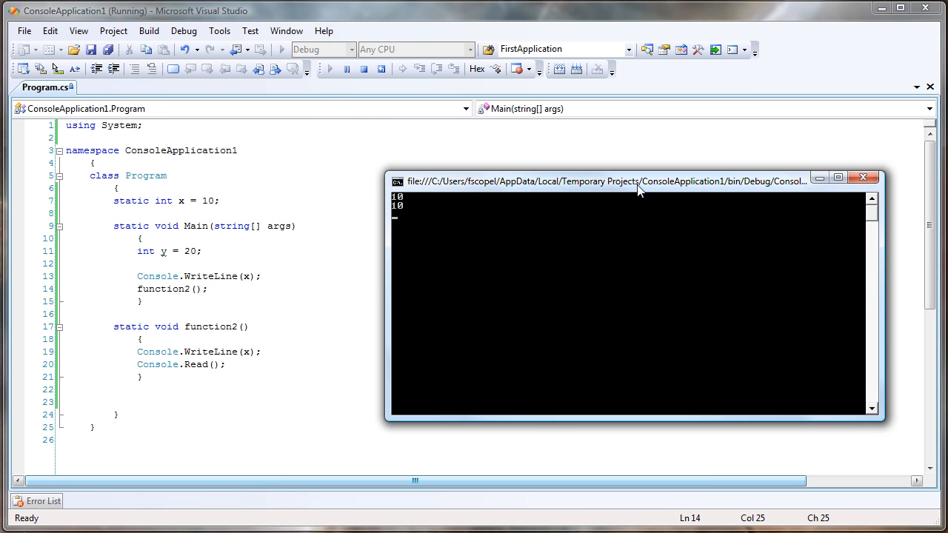
pyautogui.moveTo(641, 186); pyautogui.dragTo(611, 205)
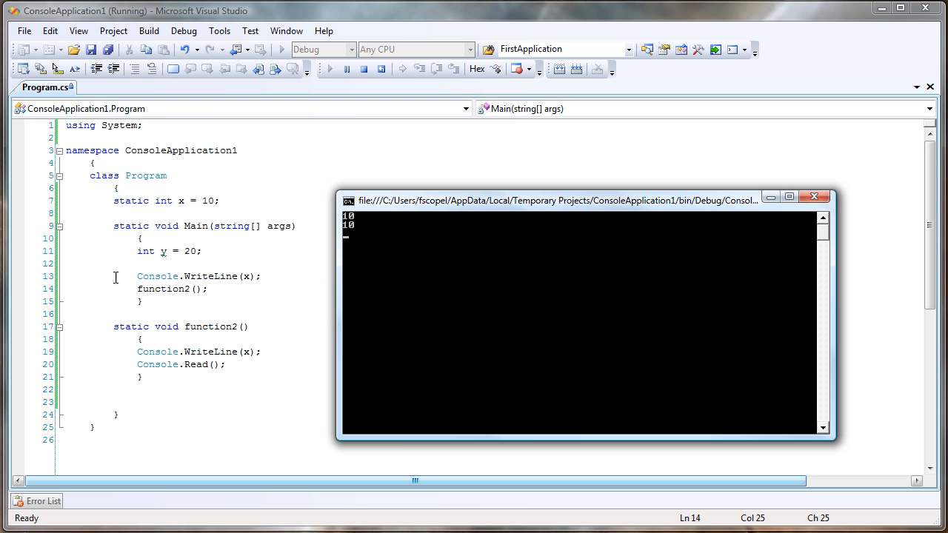
pyautogui.click(41, 282)
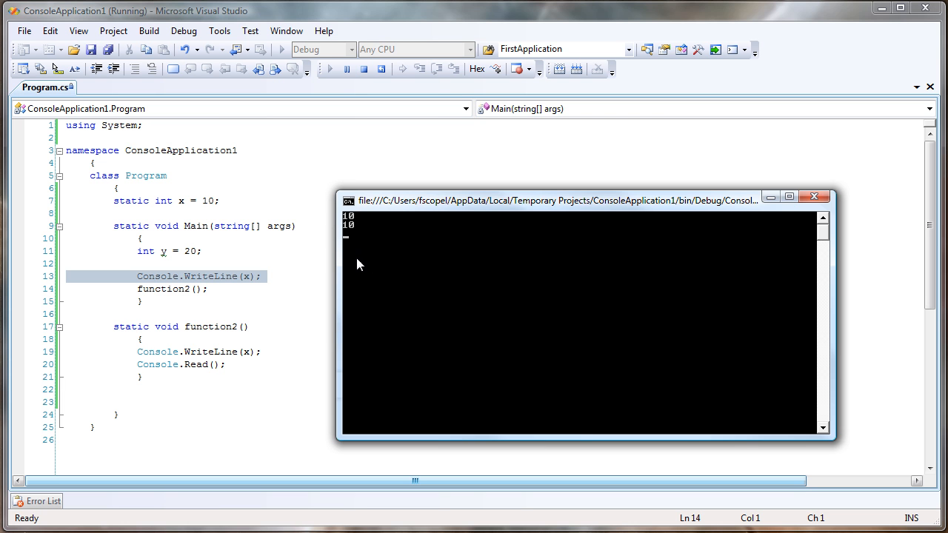
pyautogui.press('Return')
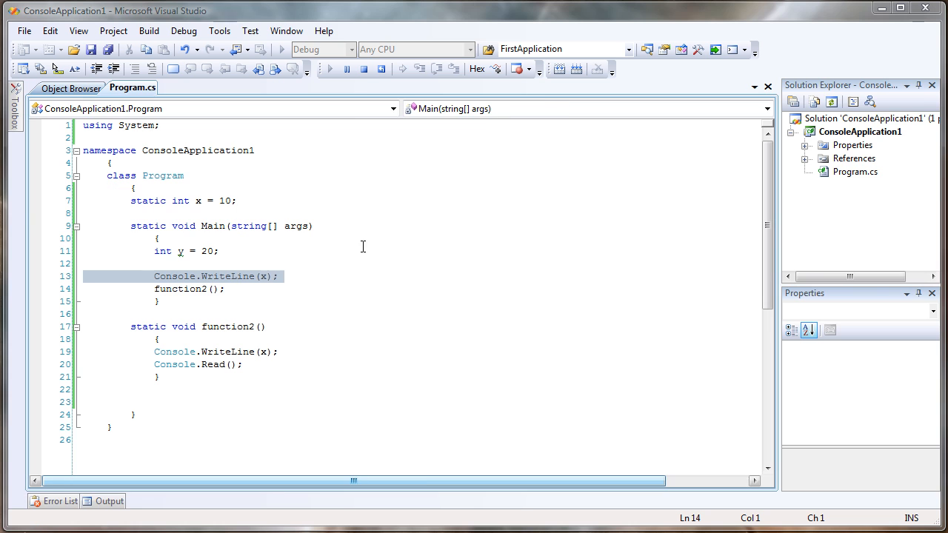
# Step: Add Console.WriteLine(y); after the x print in Main
pyautogui.click(293, 281)
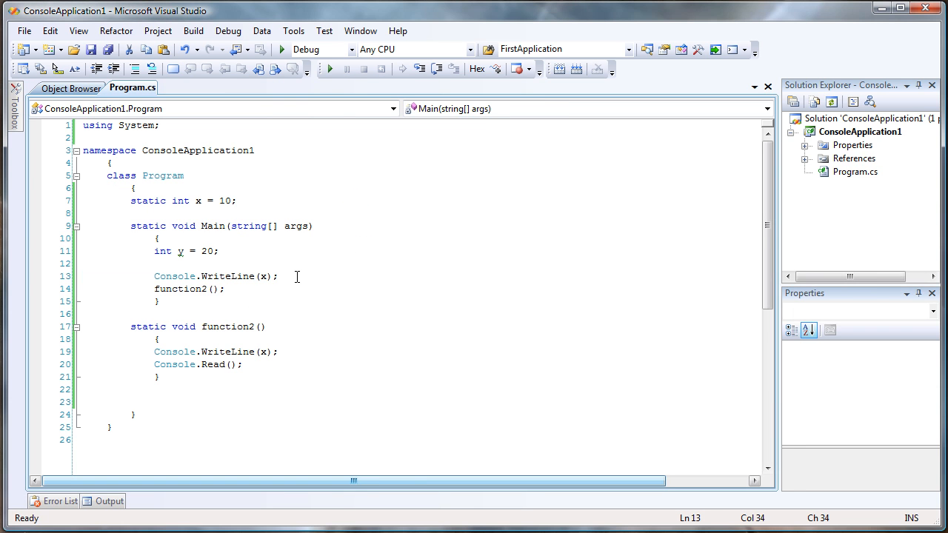
pyautogui.press('Return')
pyautogui.write('Con')
pyautogui.press('Tab')
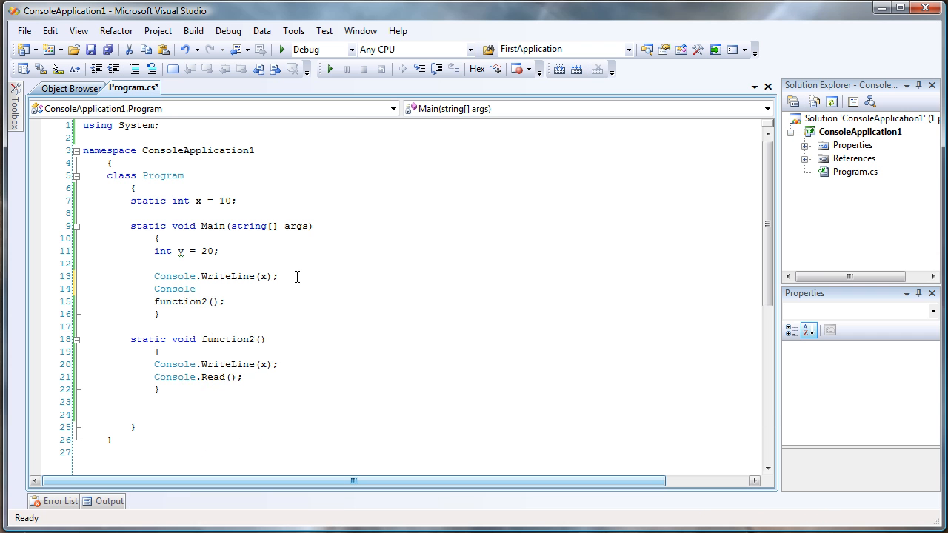
pyautogui.write('.Wr')
pyautogui.press('Tab')
pyautogui.write('(y')
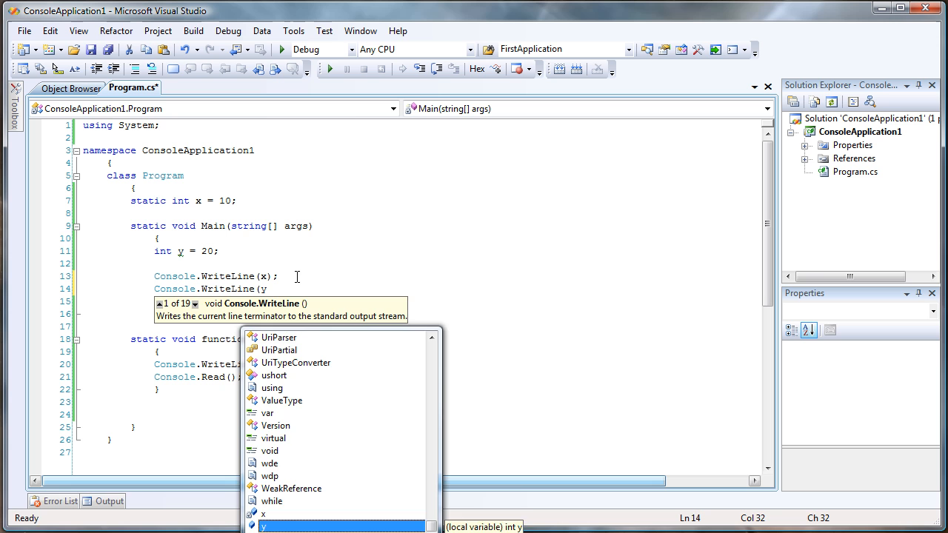
pyautogui.write(');')
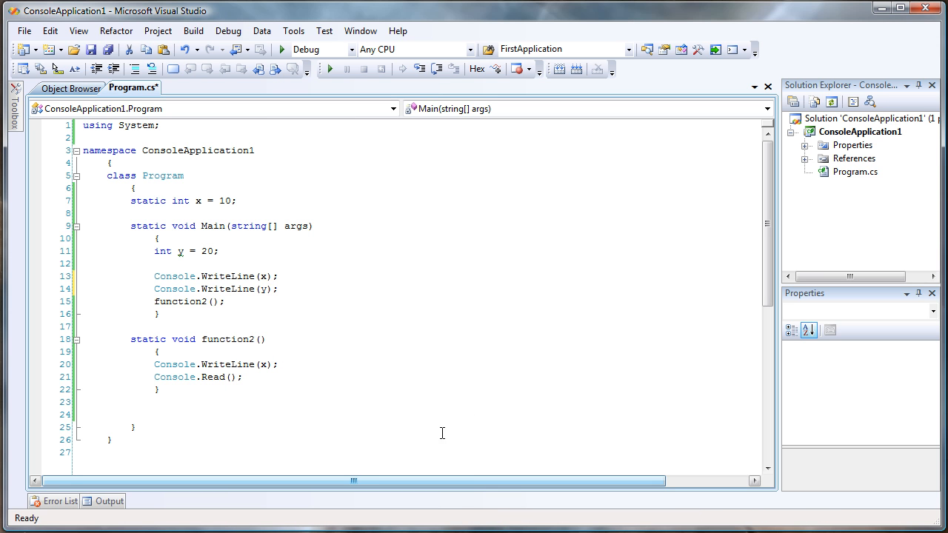
# Step: Add a blank line after function2's x print and select Main's local y declaration
pyautogui.click(284, 363)
pyautogui.press('Return')
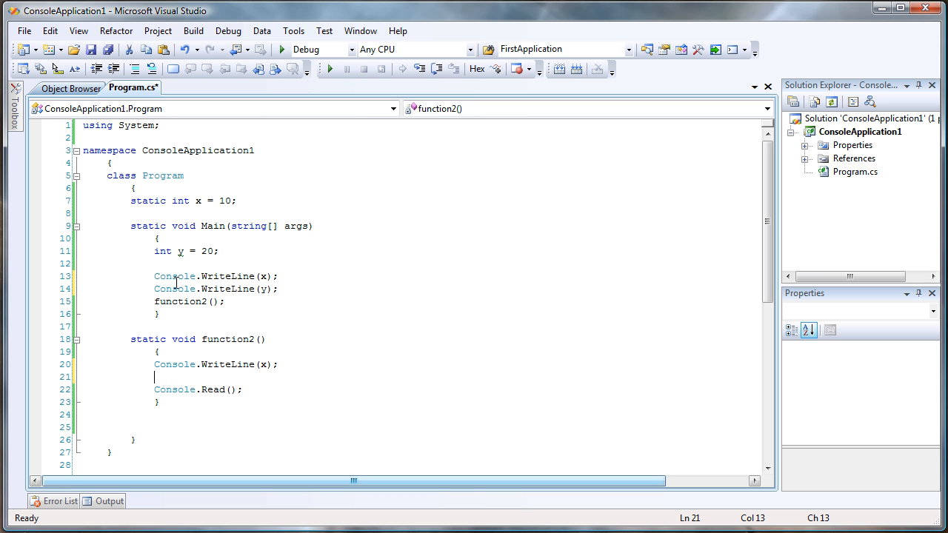
pyautogui.moveTo(214, 251); pyautogui.dragTo(154, 251)
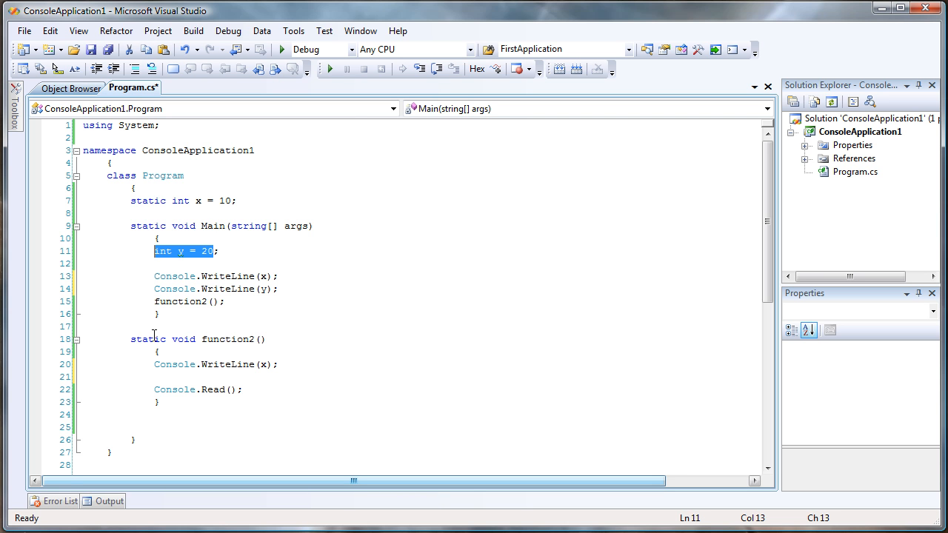
# Step: Add Console.WriteLine(y); below the x print in function2
pyautogui.click(159, 374)
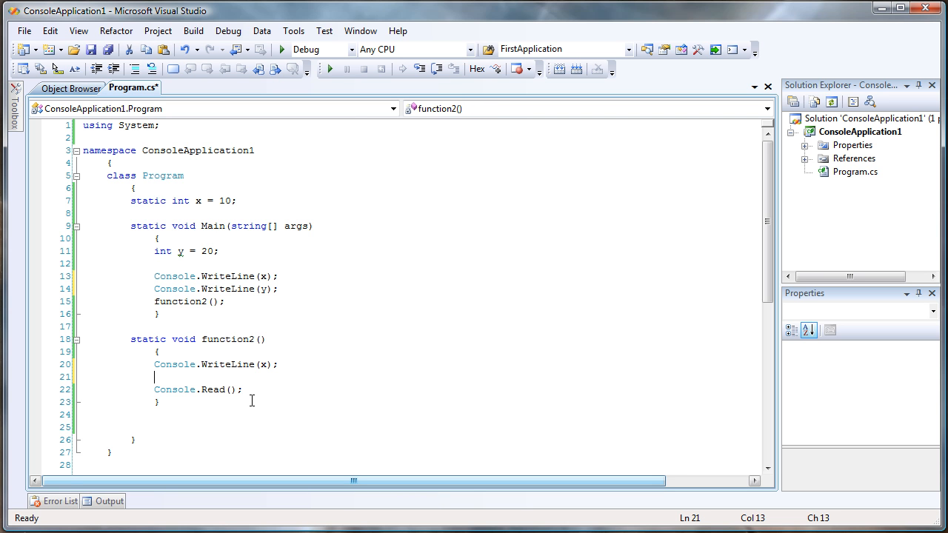
pyautogui.write('COns')
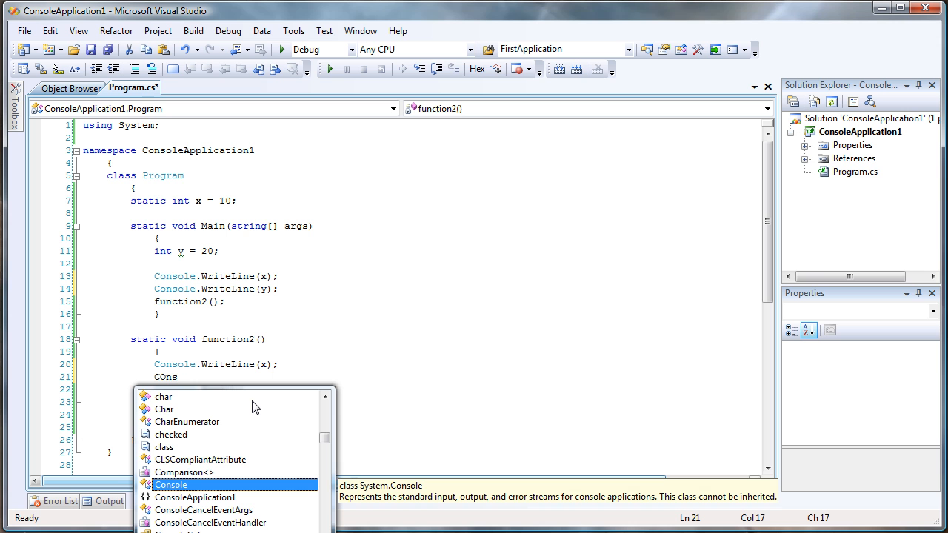
pyautogui.press('BackSpace')
pyautogui.press('BackSpace')
pyautogui.press('BackSpace')
pyautogui.write('onso')
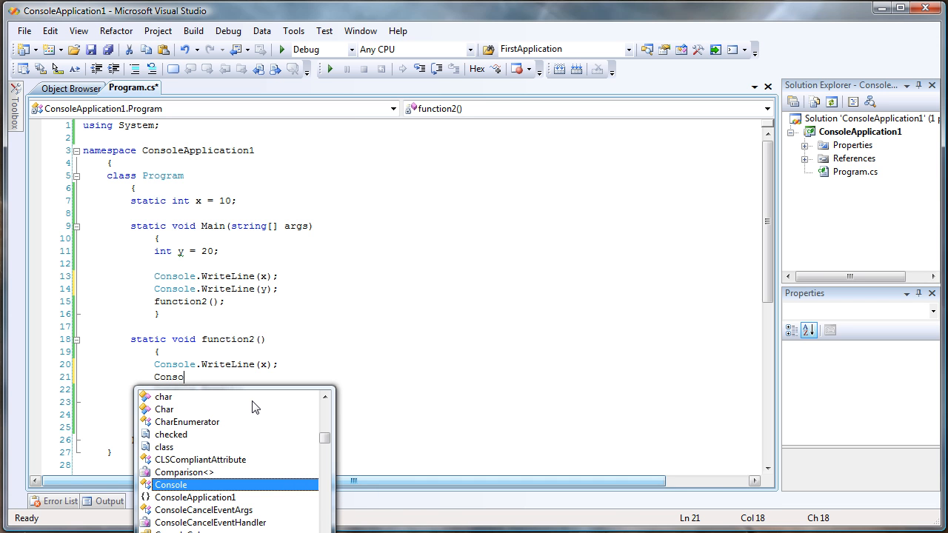
pyautogui.write('le.Wr')
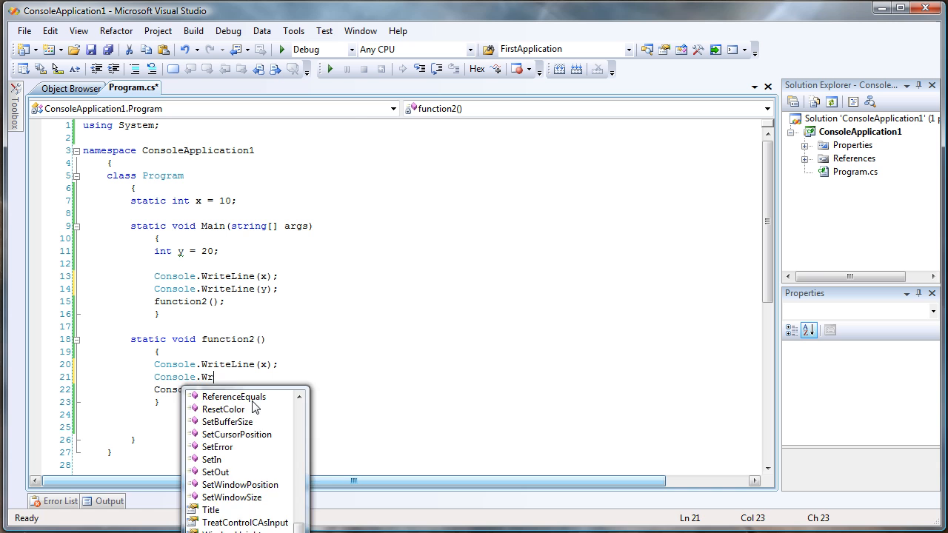
pyautogui.press('Tab')
pyautogui.write('(y')
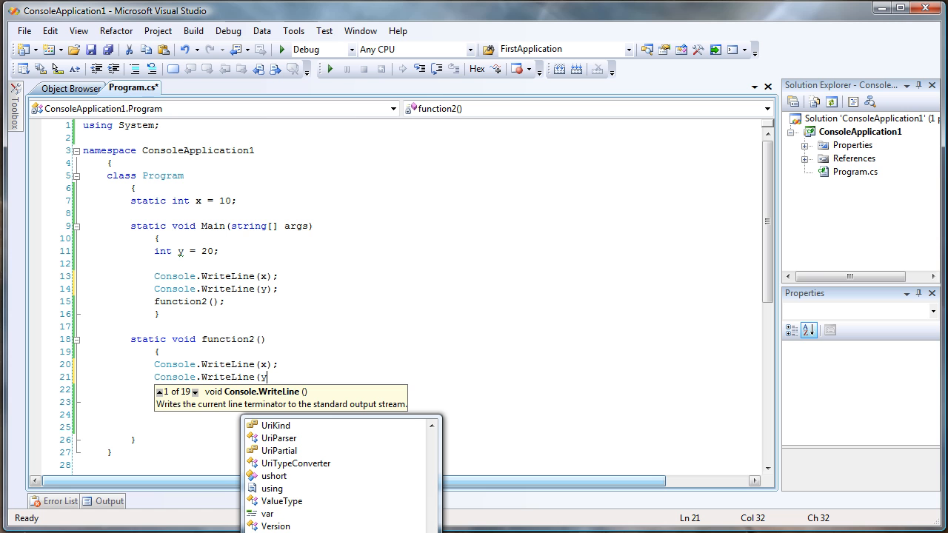
pyautogui.click(275, 377)
# Step: Declare local int y = 22; at the top of function2
pyautogui.click(155, 364)
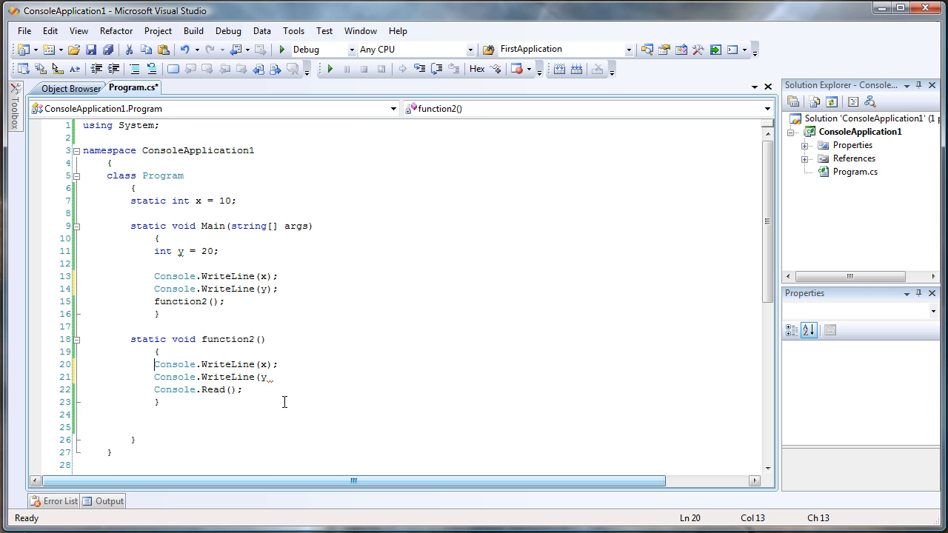
pyautogui.press('Return')
pyautogui.press('Up')
pyautogui.write('inp')
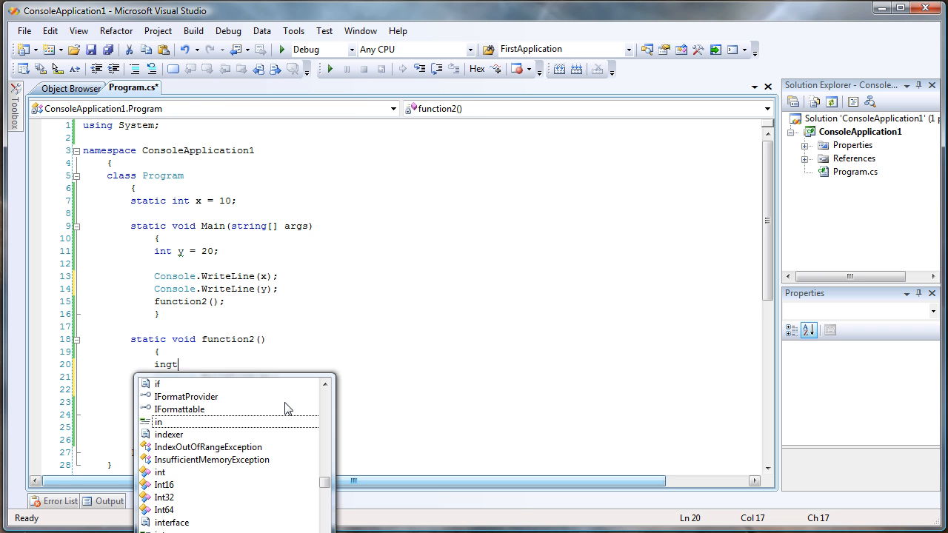
pyautogui.press('BackSpace')
pyautogui.write('t ')
pyautogui.write('u')
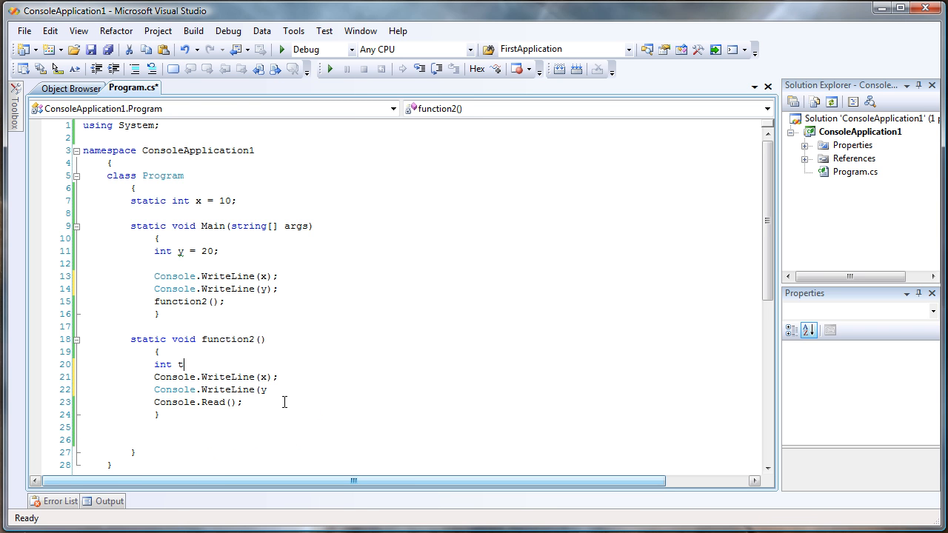
pyautogui.write('s')
pyautogui.press('BackSpace')
pyautogui.press('BackSpace')
pyautogui.write('y = ')
pyautogui.write('22;')
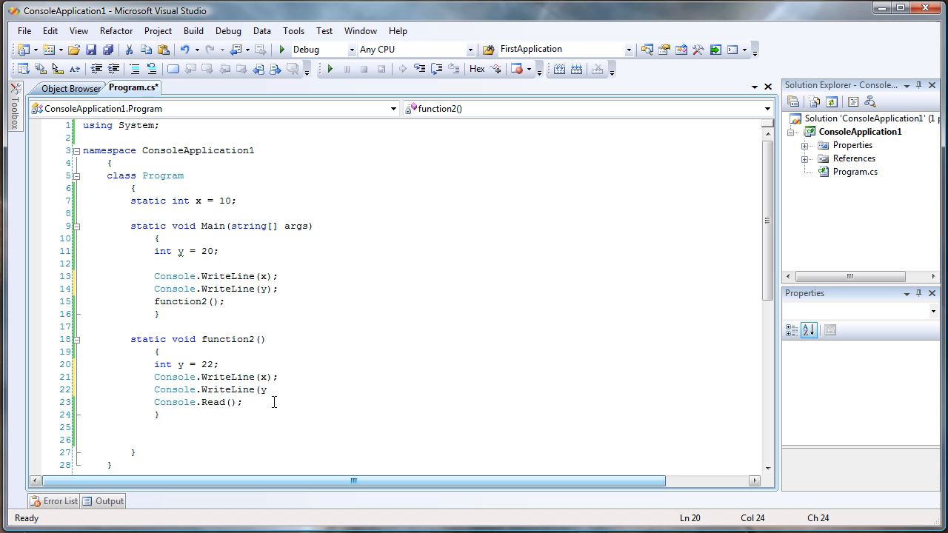
pyautogui.click(269, 391)
pyautogui.write(');')
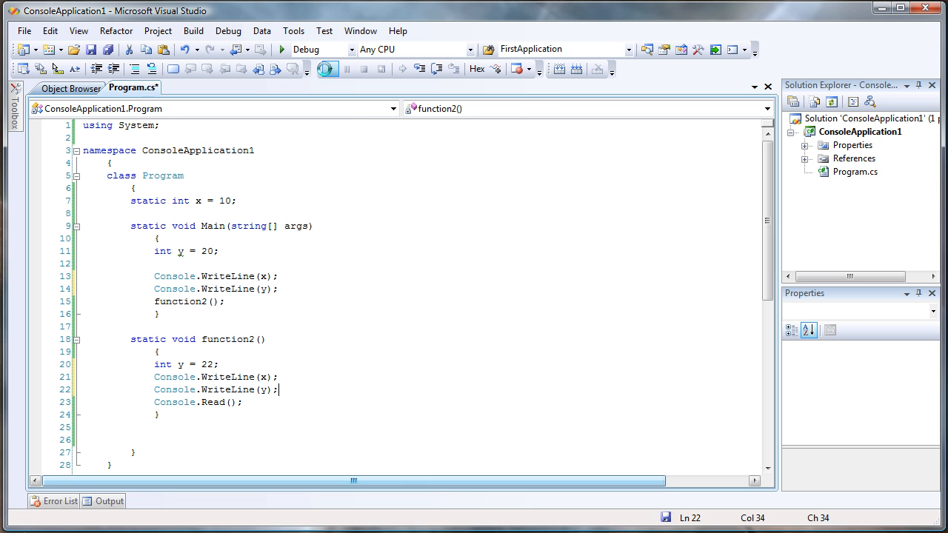
# Step: Run the program to see 10, 20, 10, 22 and move the console window beside the code
pyautogui.click(329, 69)
pyautogui.moveTo(214, 120); pyautogui.dragTo(375, 280)
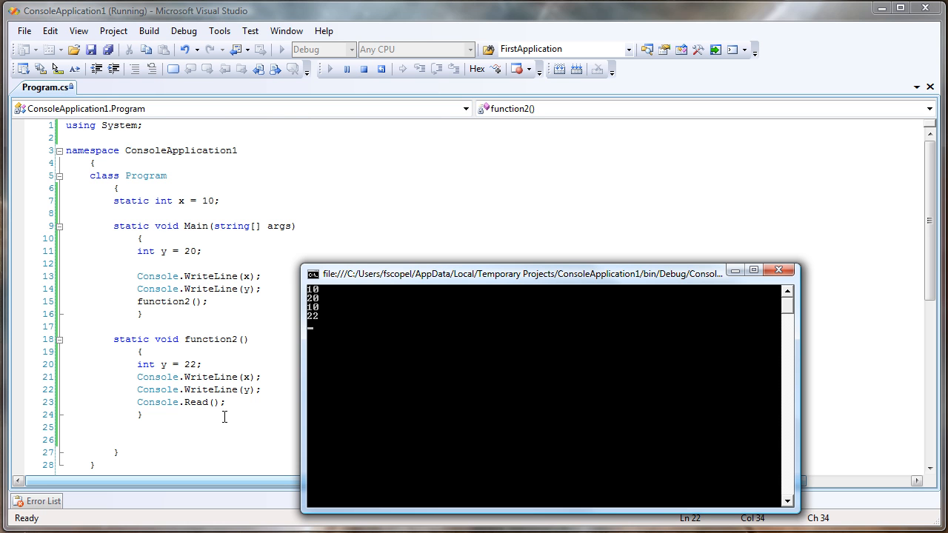
pyautogui.moveTo(380, 278); pyautogui.dragTo(407, 231)
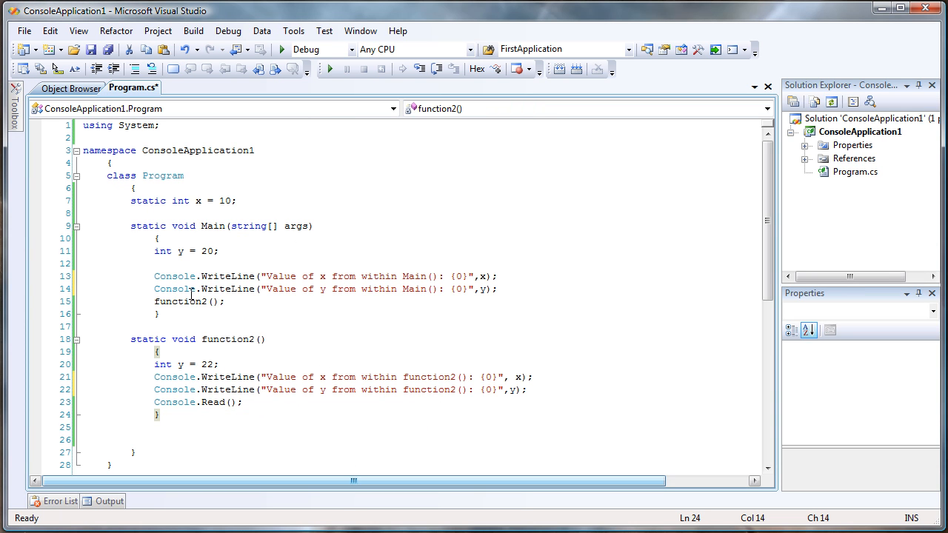
# Step: Run the program showing labeled x and y values and move the console to the lower right
pyautogui.click(330, 69)
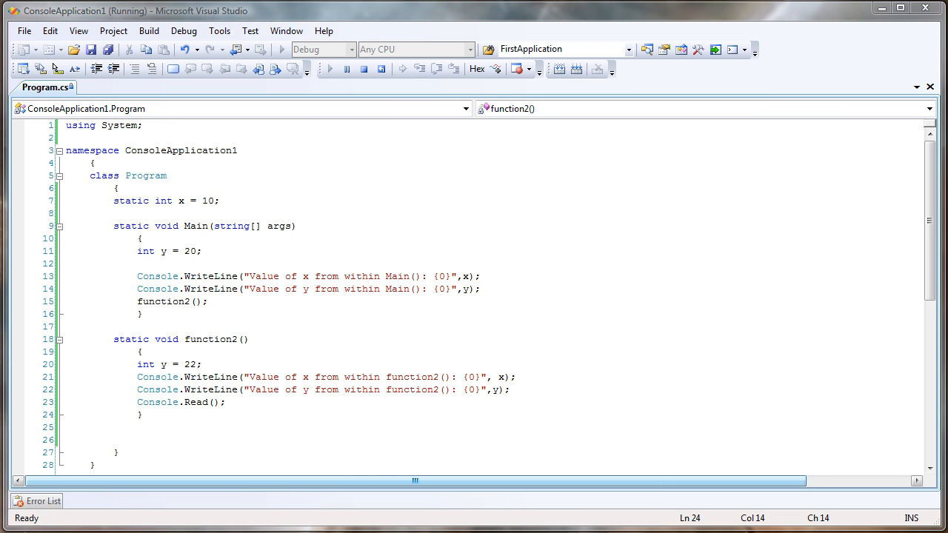
pyautogui.moveTo(611, 120); pyautogui.dragTo(752, 256)
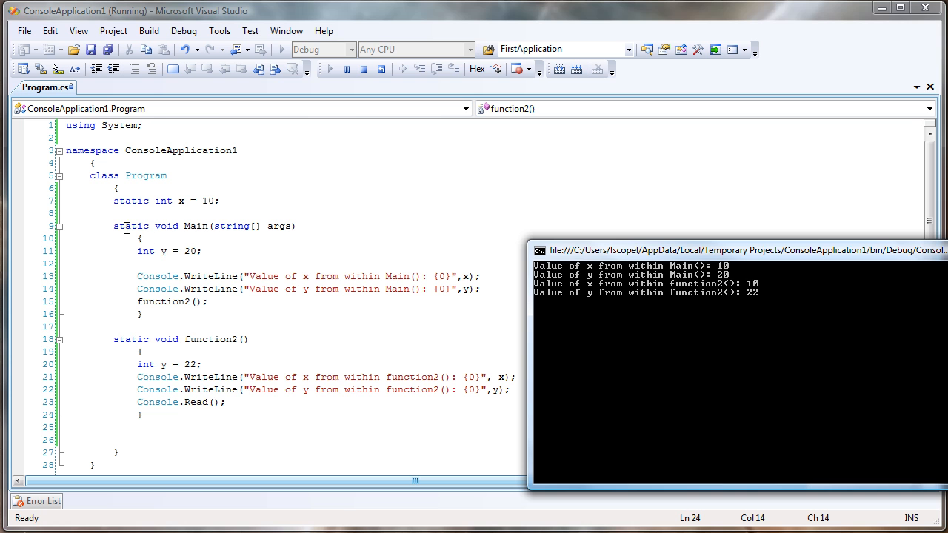
# Step: Select the Main and function2 methods to compare them with the labeled console output
pyautogui.moveTo(112, 225); pyautogui.dragTo(210, 315)
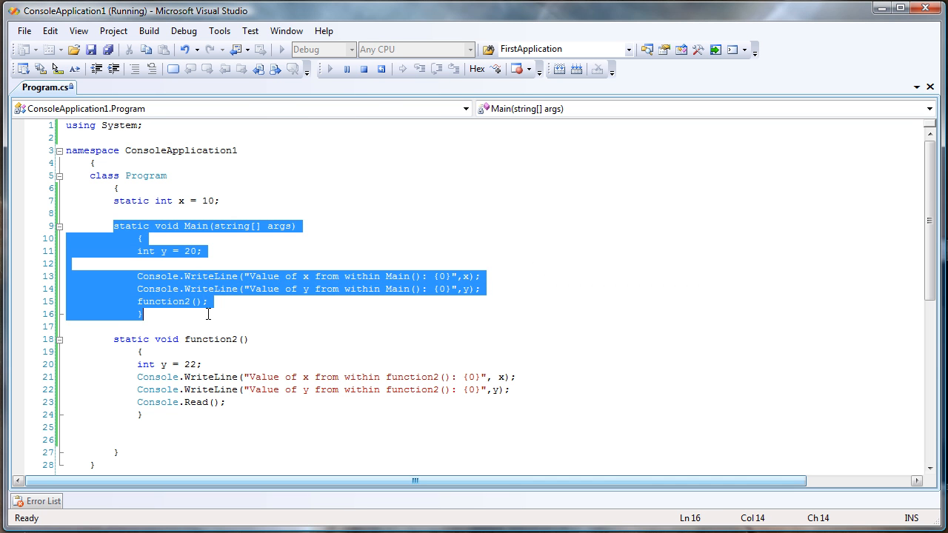
pyautogui.click(220, 281)
pyautogui.moveTo(112, 225)
pyautogui.mouseDown()
pyautogui.moveTo(142, 314)
pyautogui.moveTo(201, 416)
pyautogui.mouseUp()
pyautogui.click(113, 339)
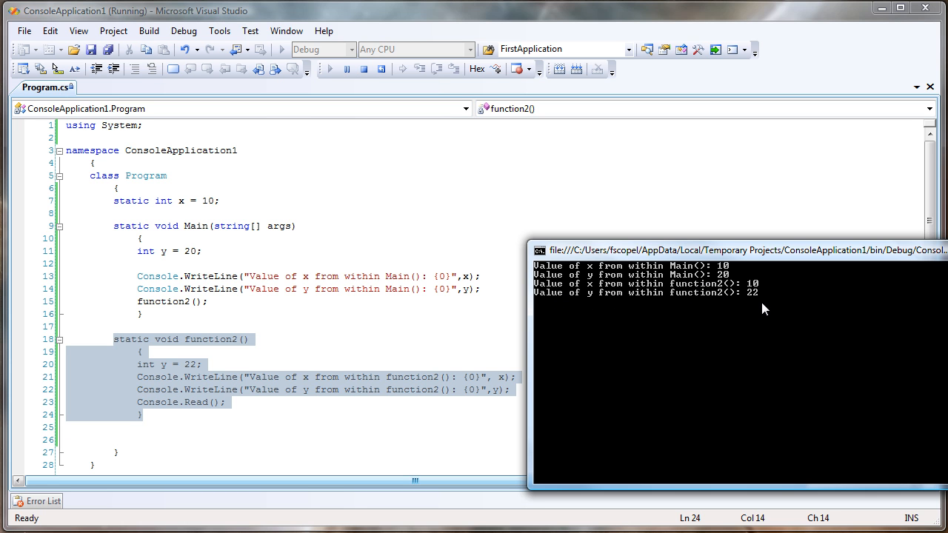
pyautogui.moveTo(877, 252)
pyautogui.mouseDown()
pyautogui.moveTo(705, 139)
pyautogui.moveTo(702, 155)
pyautogui.mouseUp()
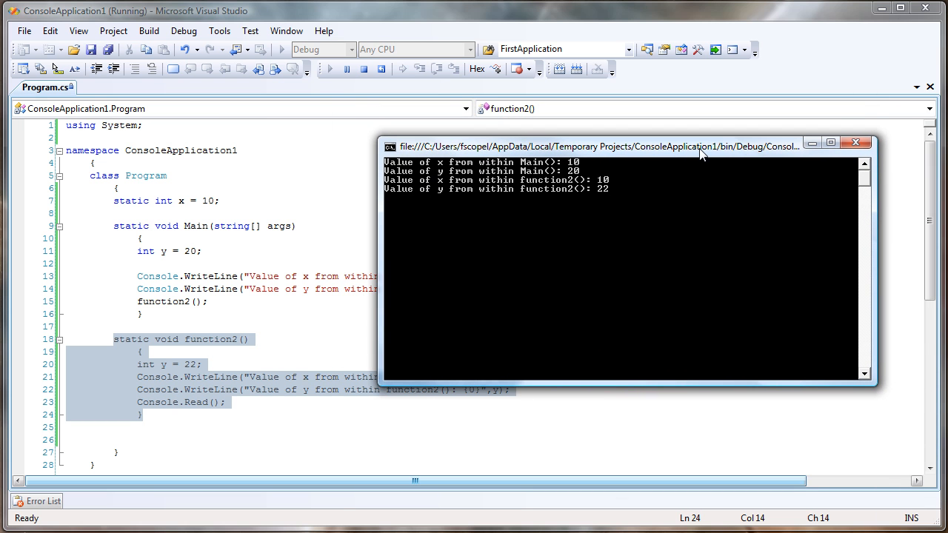